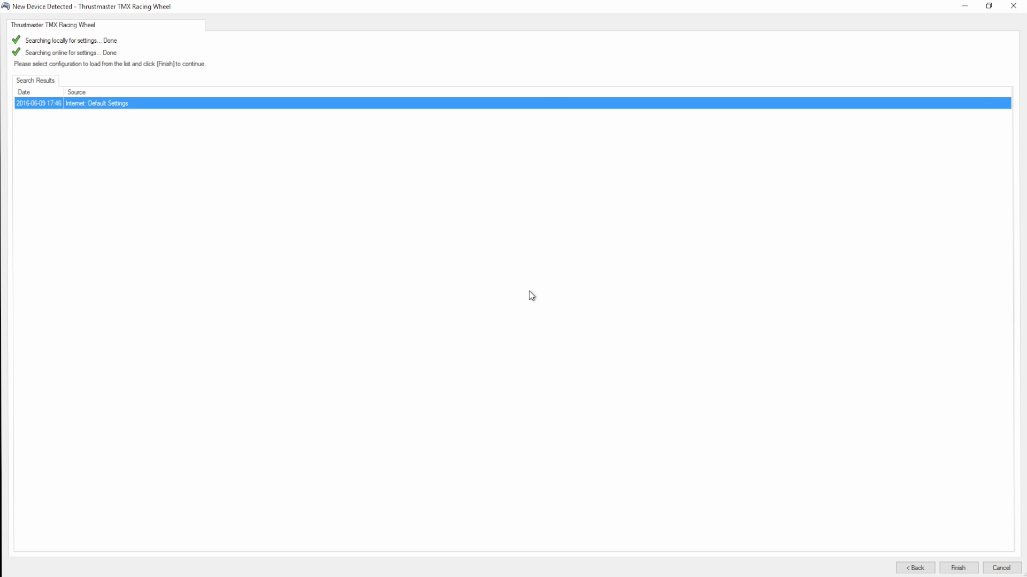
Load the Internet default settings for the Thrustmaster TMX wheel and clear the left Stick Axis Y mapping
key("Return")
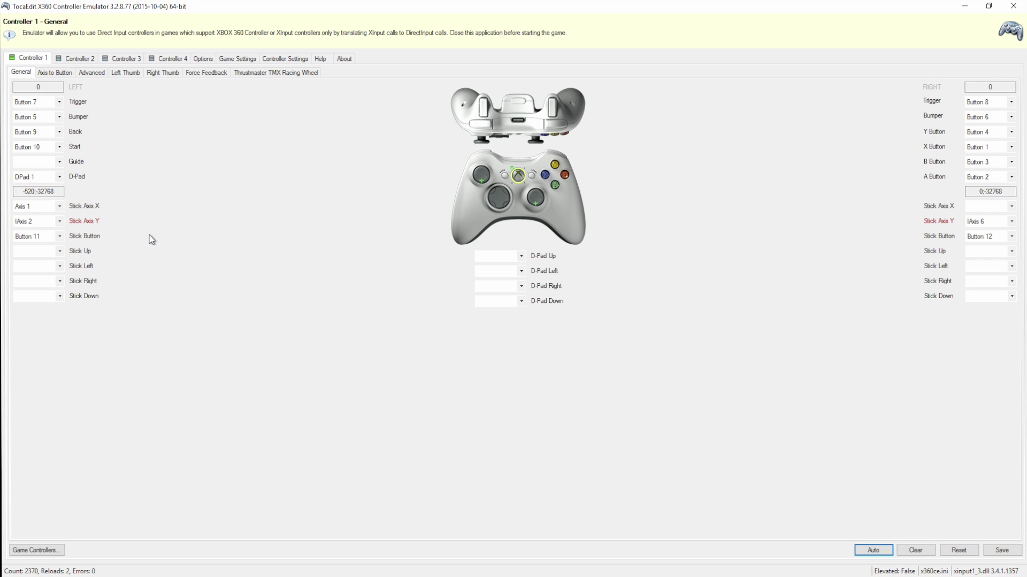
left_click(52, 225)
left_click(62, 245)
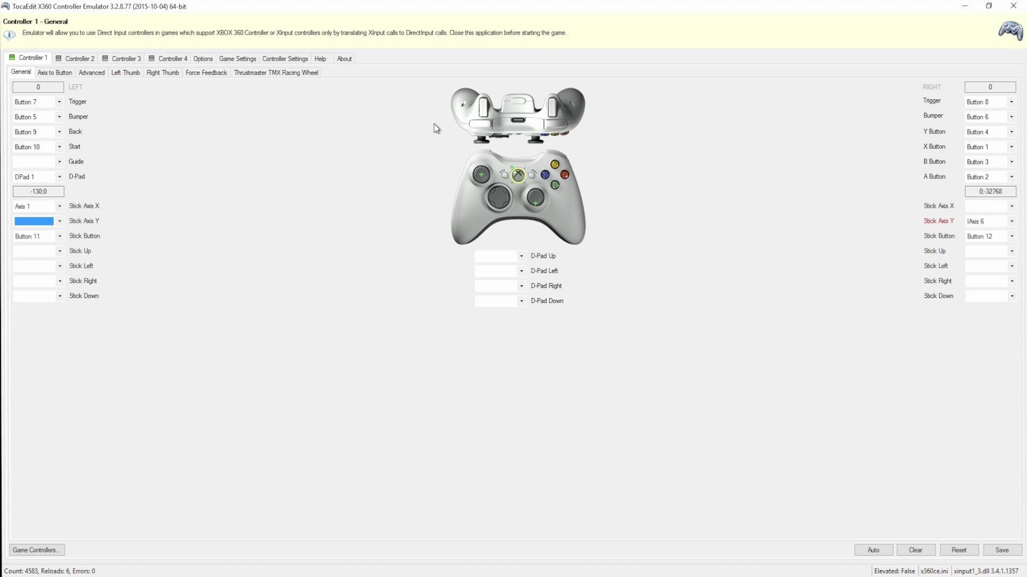
Check the wheel's live input readings and try mapping the right Trigger to Slider 8
left_click(268, 73)
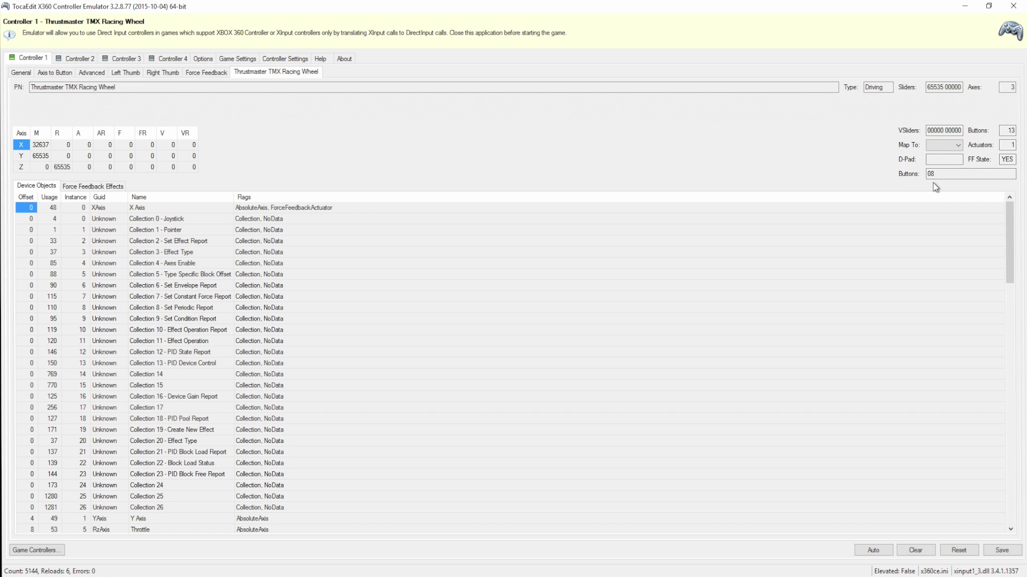
left_click(21, 73)
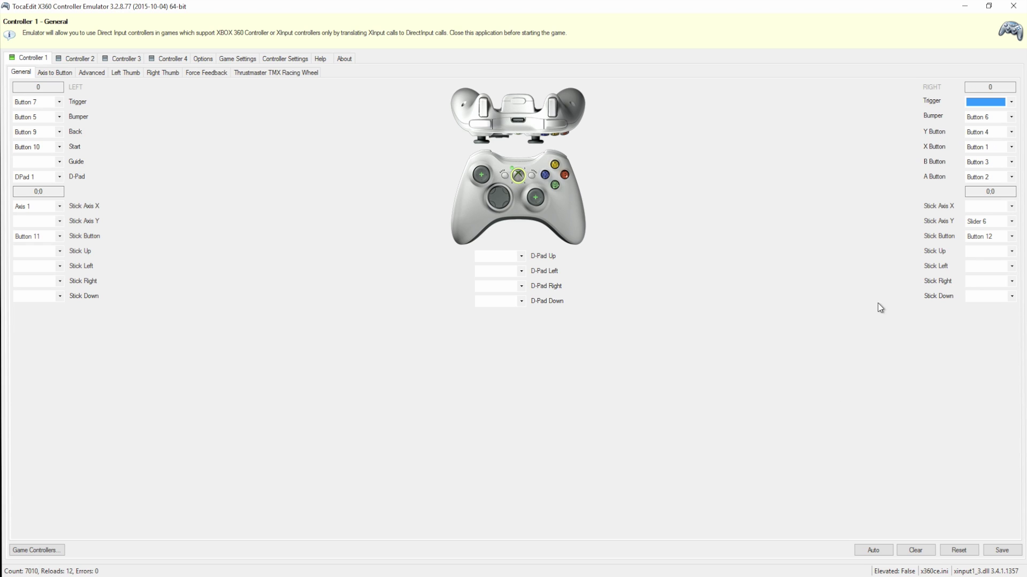
left_click(1001, 101)
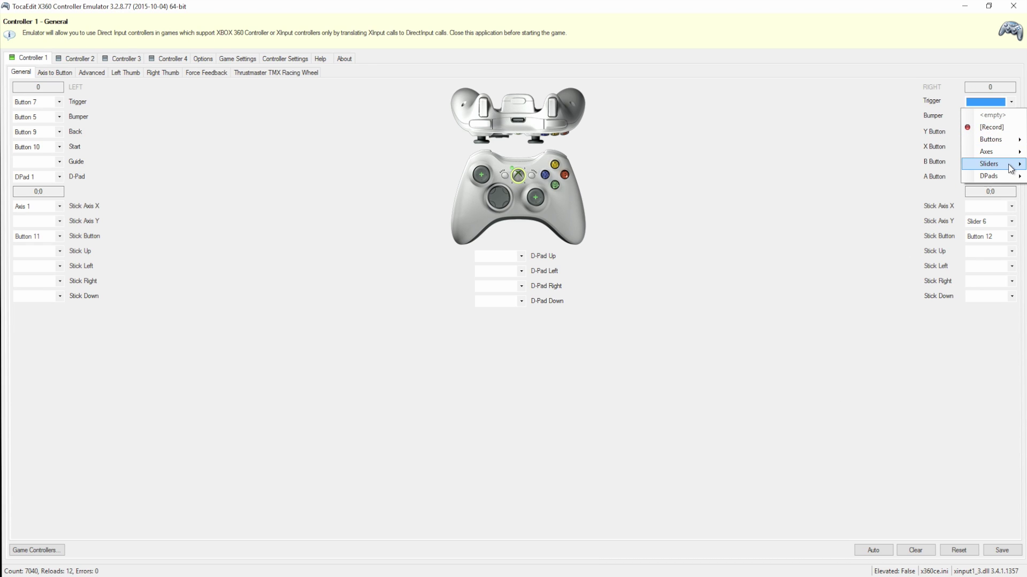
mouse_move(1011, 169)
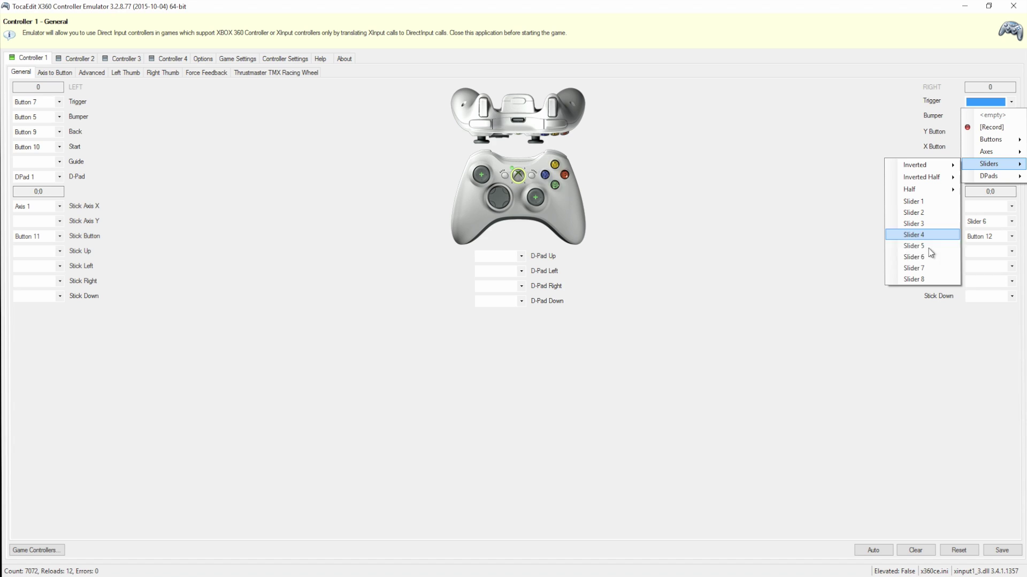
left_click(942, 279)
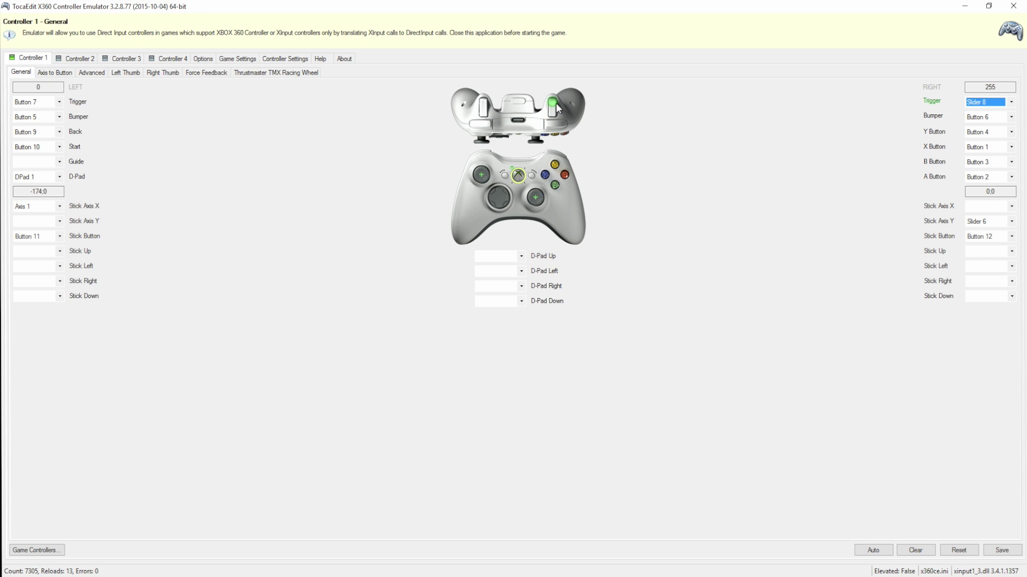
Map the right Trigger to the inverted slider ISlider 8
left_click(1000, 103)
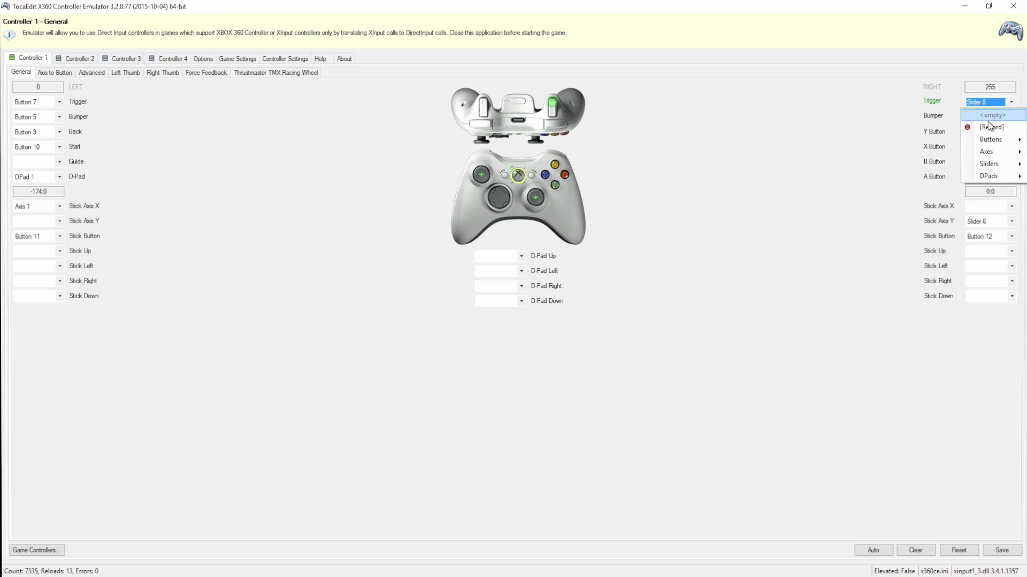
mouse_move(989, 163)
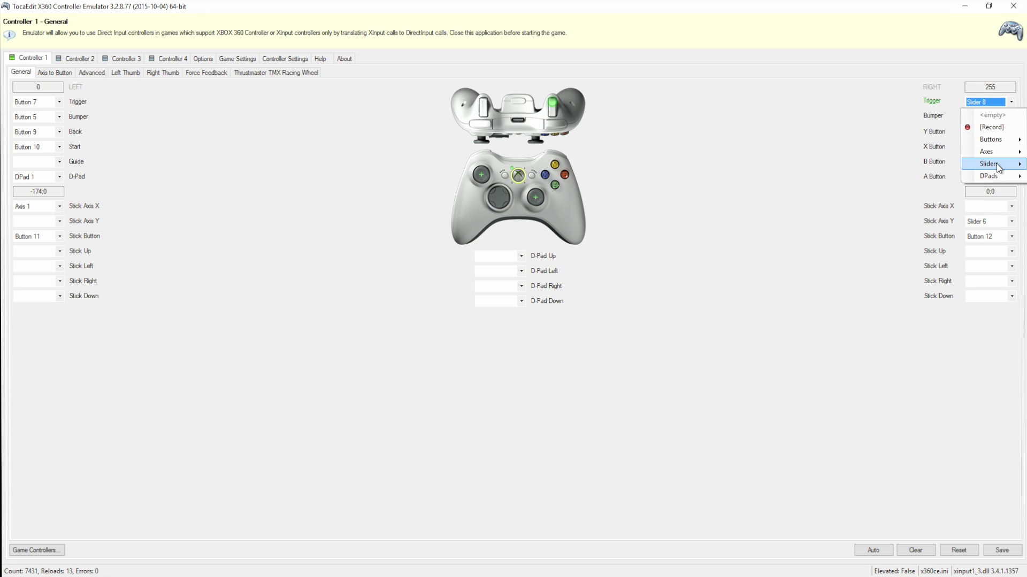
mouse_move(948, 168)
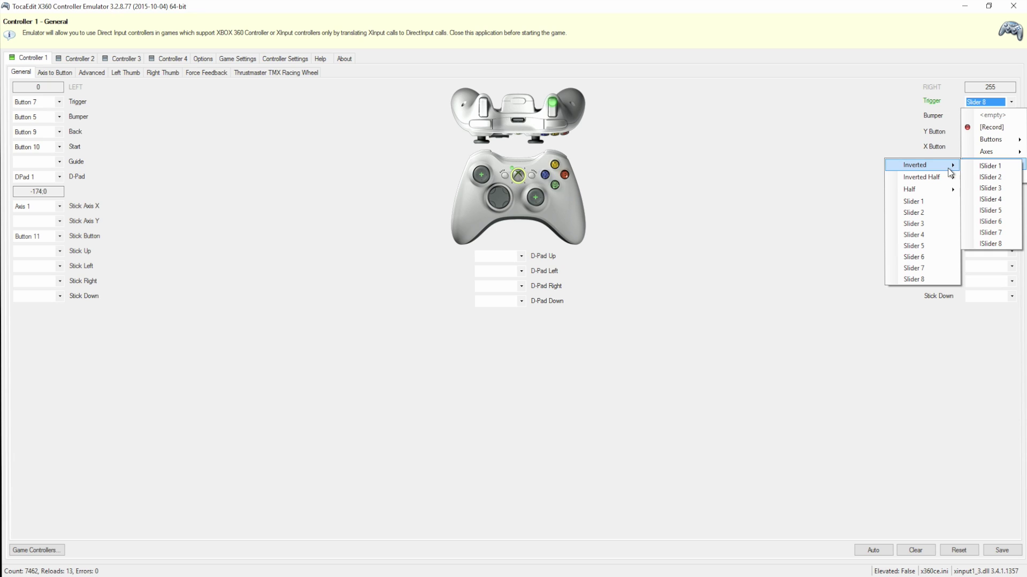
left_click(997, 243)
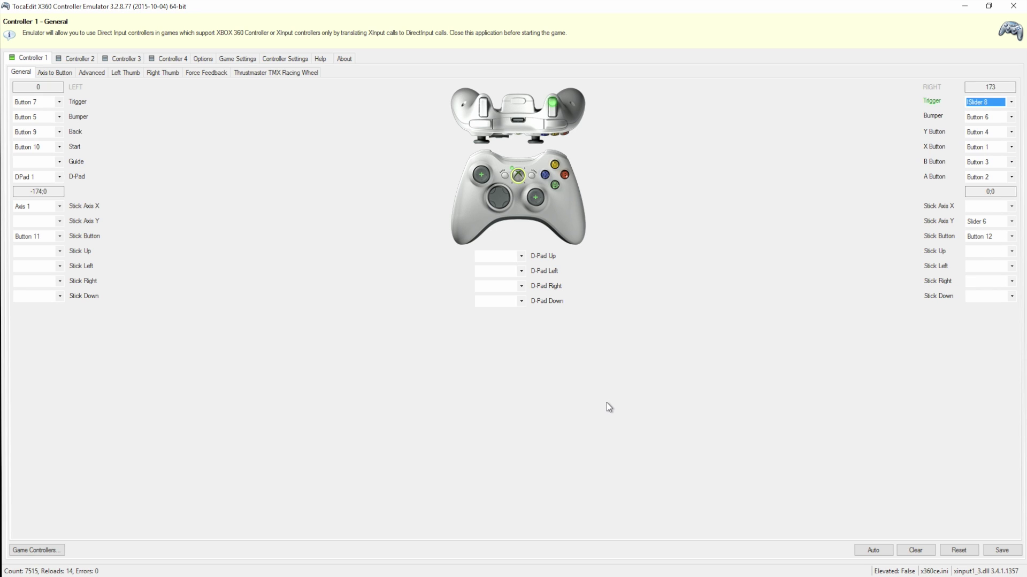
left_click(291, 371)
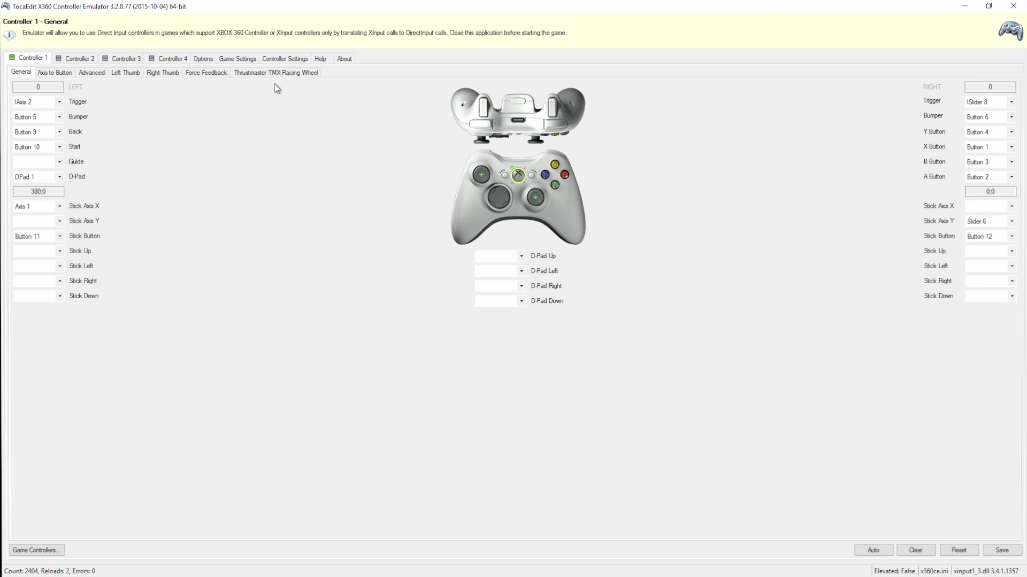
Check the wheel's live axis readings and try mapping the left Trigger to Axis 2
left_click(274, 74)
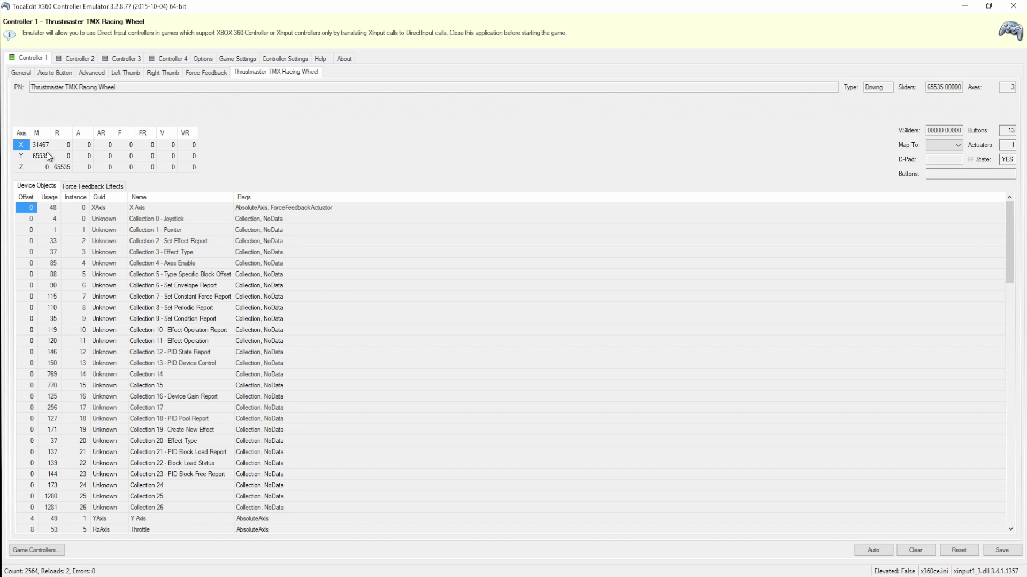
left_click(21, 72)
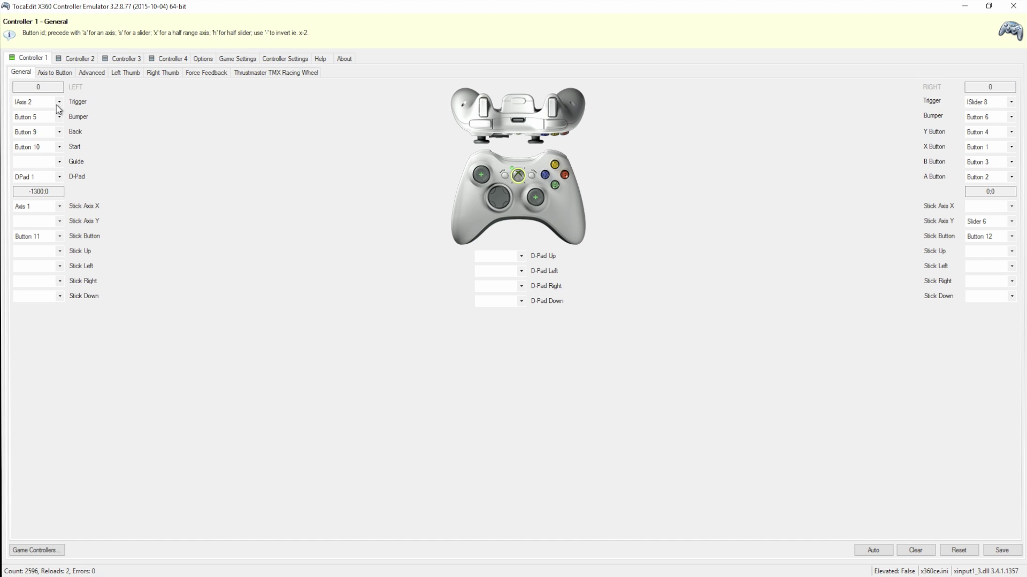
left_click(56, 105)
left_click(55, 104)
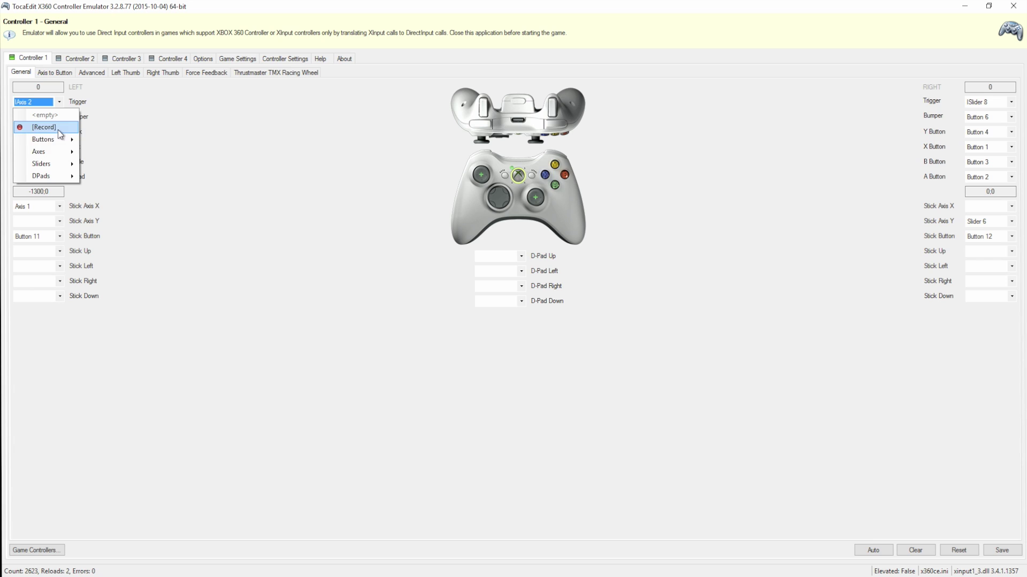
mouse_move(65, 152)
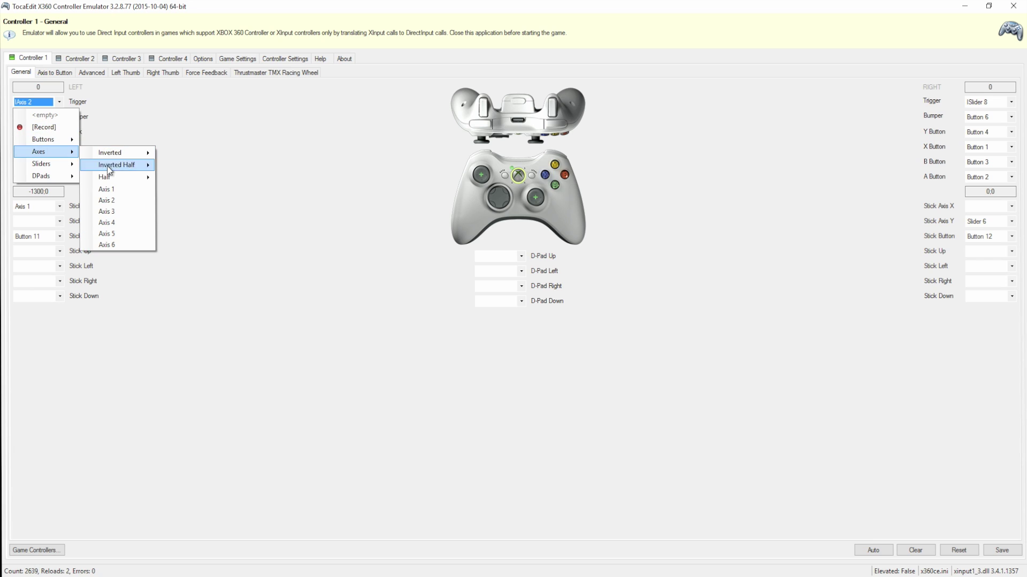
left_click(129, 205)
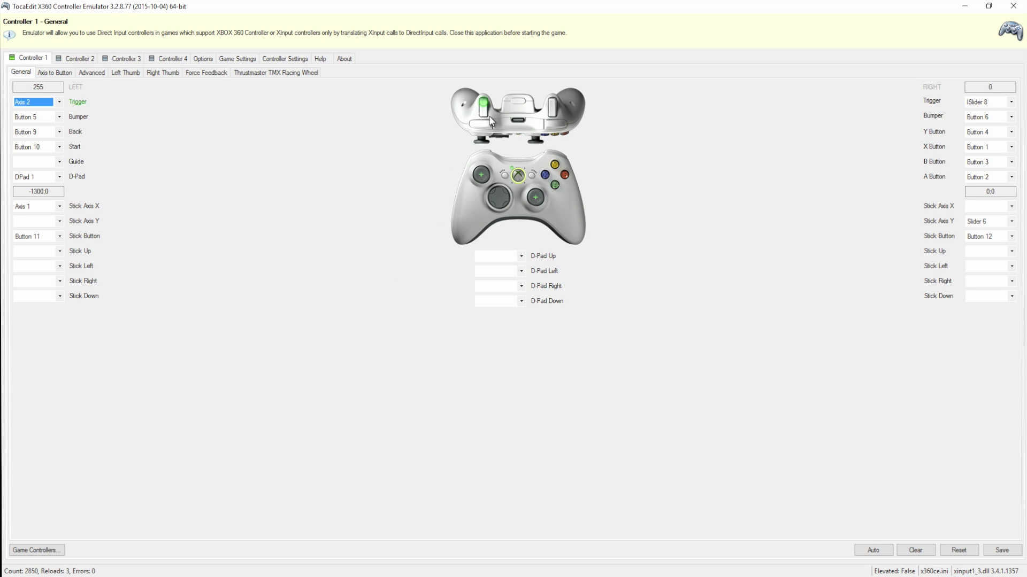
Map the left Trigger to the inverted axis IAxis 2
left_click(60, 101)
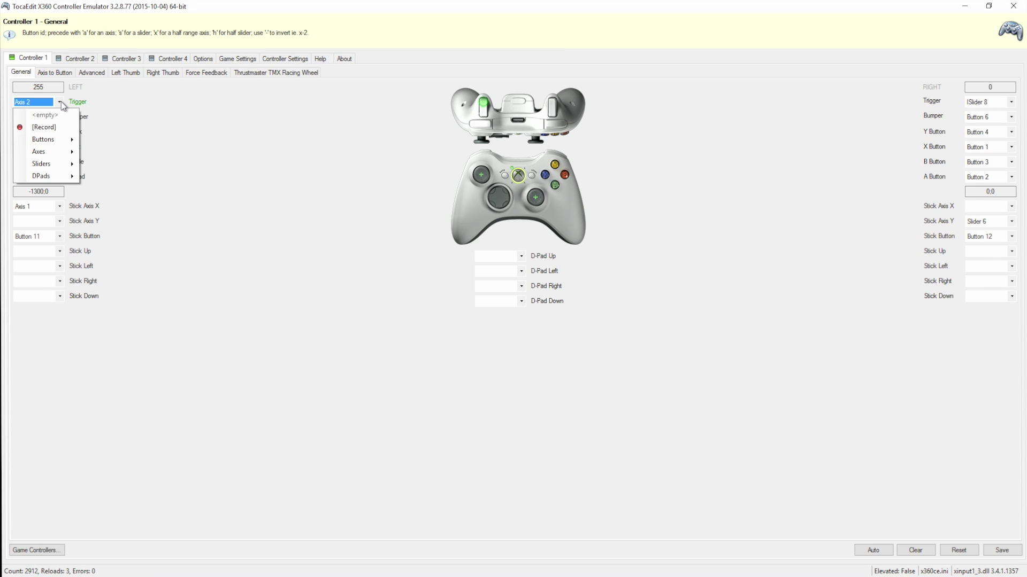
mouse_move(69, 156)
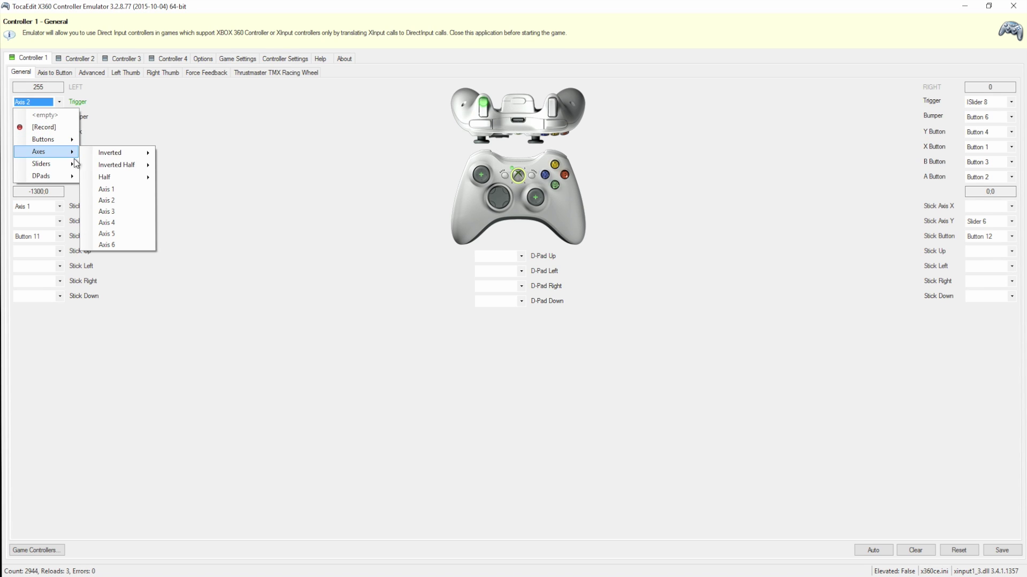
mouse_move(128, 161)
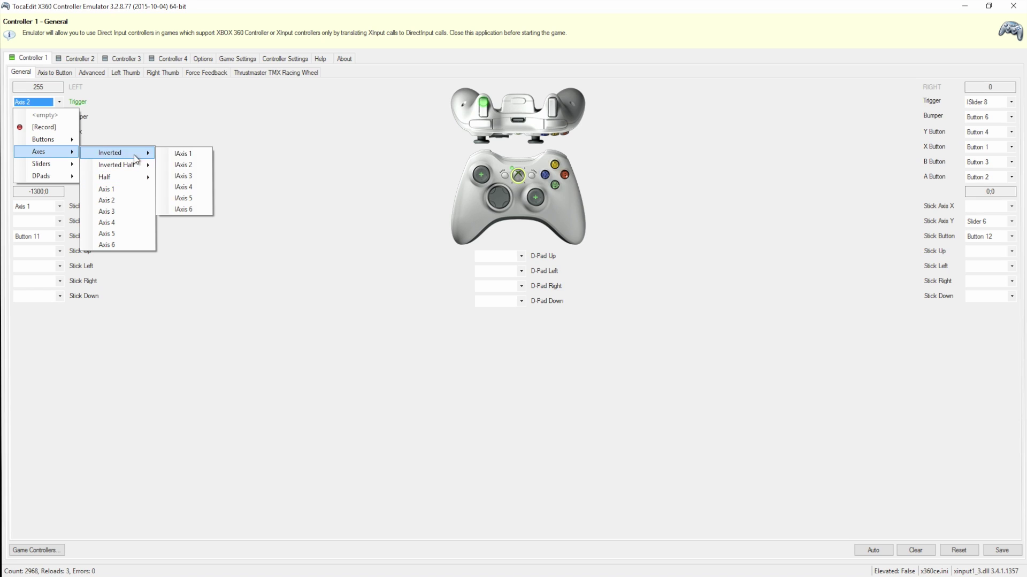
left_click(179, 165)
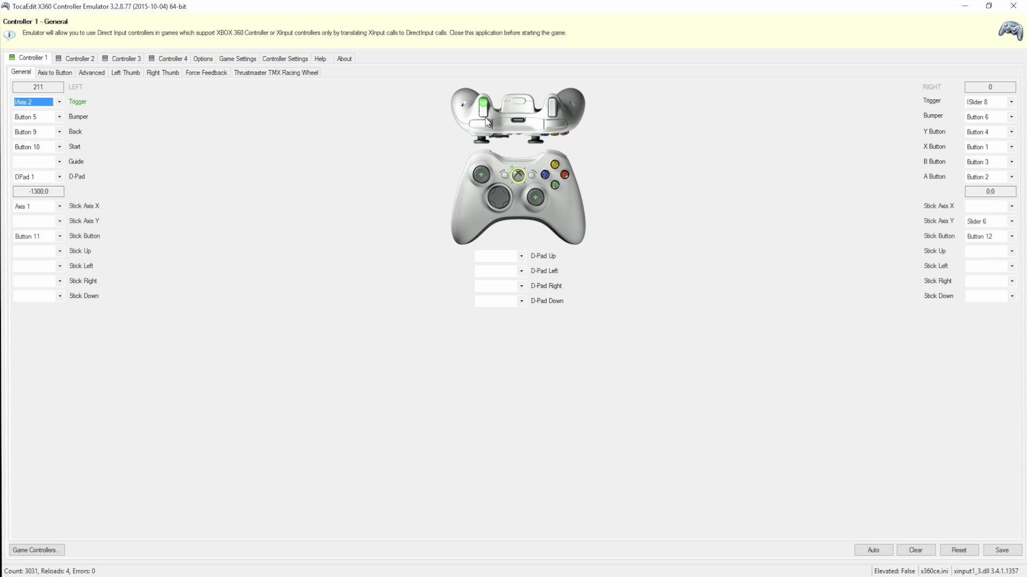
key("Tab")
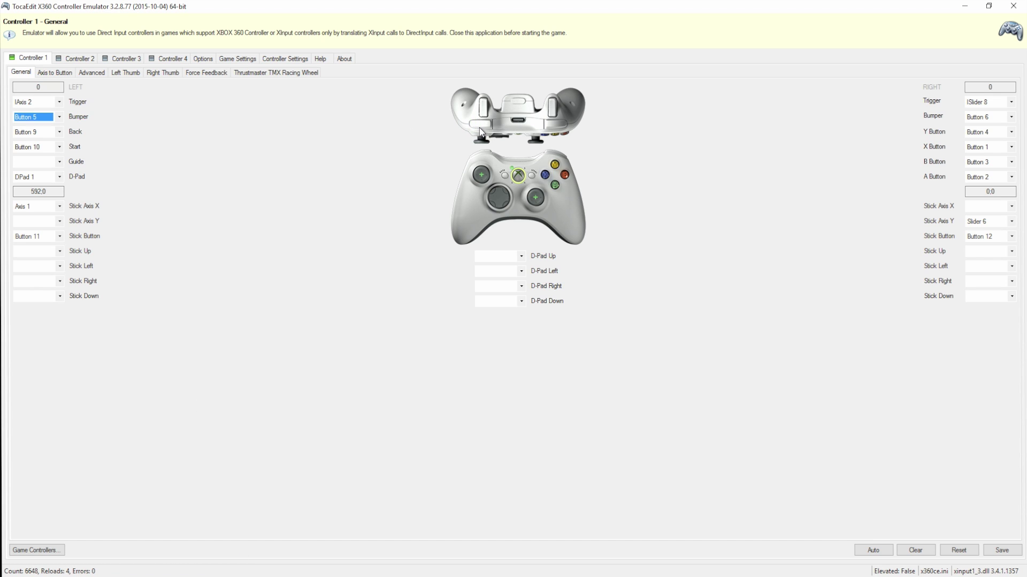
Identify the pressed wheel button in the live device readings and map the A Button to Button 5
left_click(300, 76)
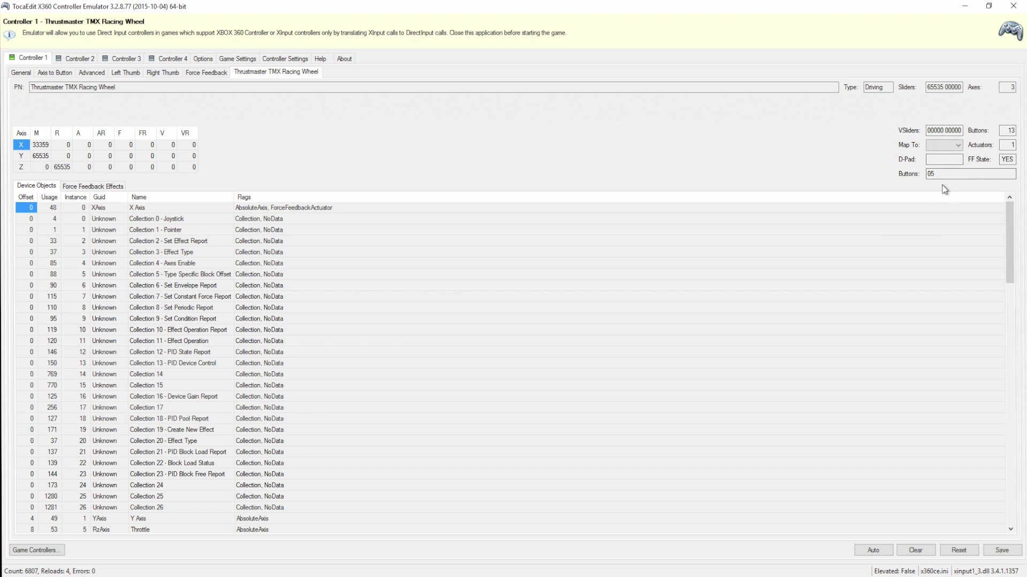
key("ctrl+Tab")
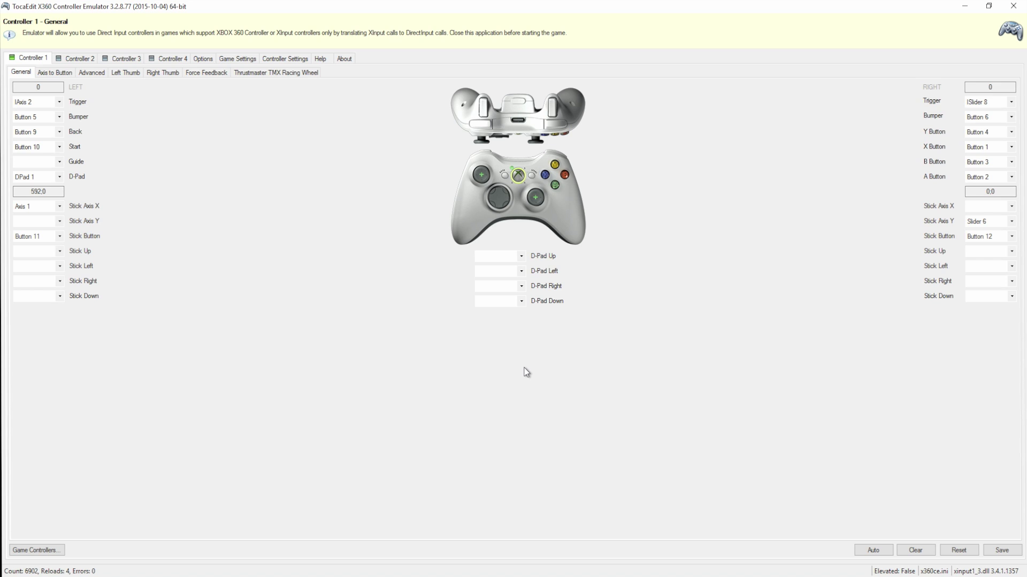
left_click(1004, 179)
mouse_move(998, 214)
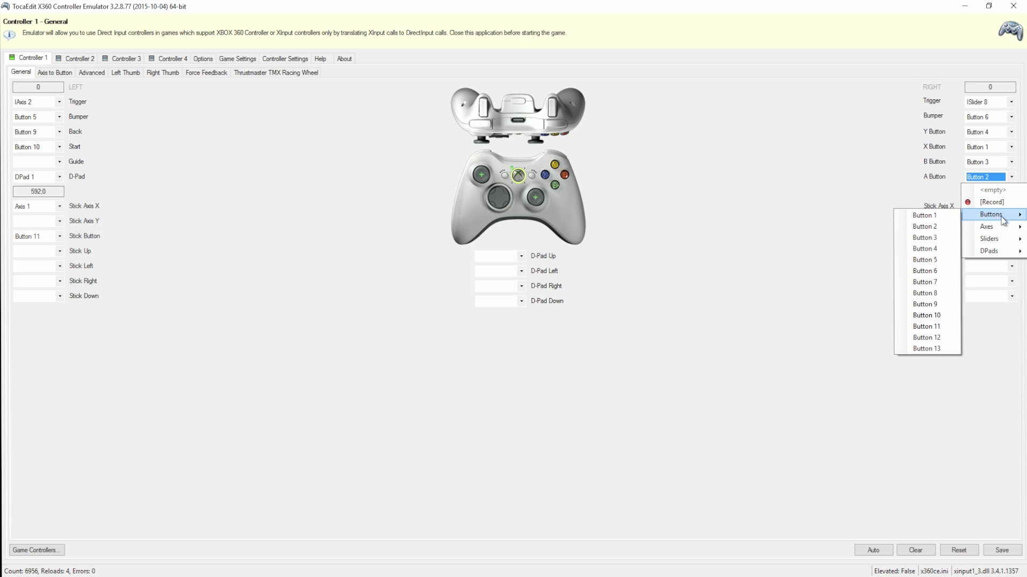
left_click(941, 262)
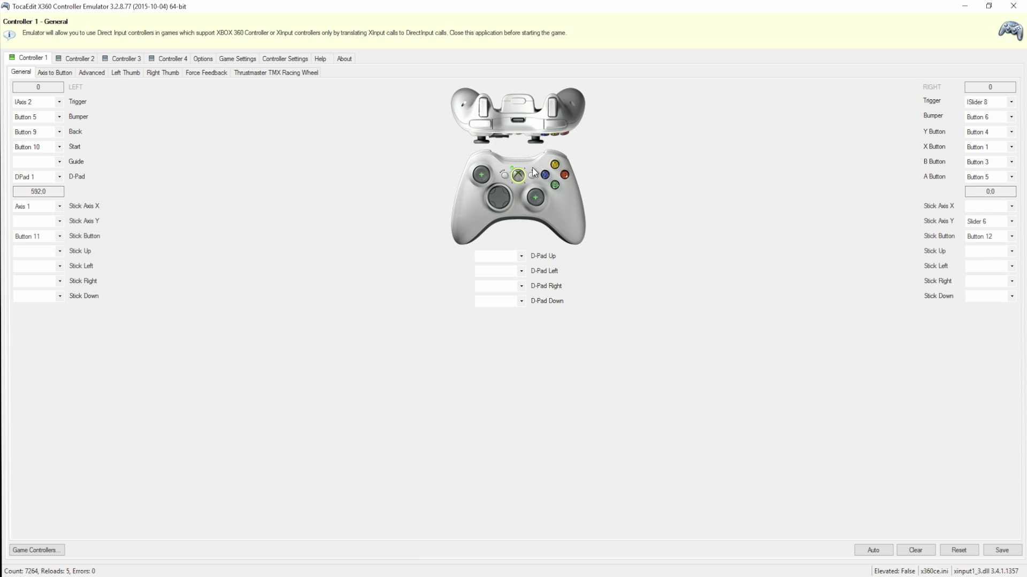
Identify the next wheel button, map the left Bumper to Button 6, and save the controller configuration
left_click(292, 74)
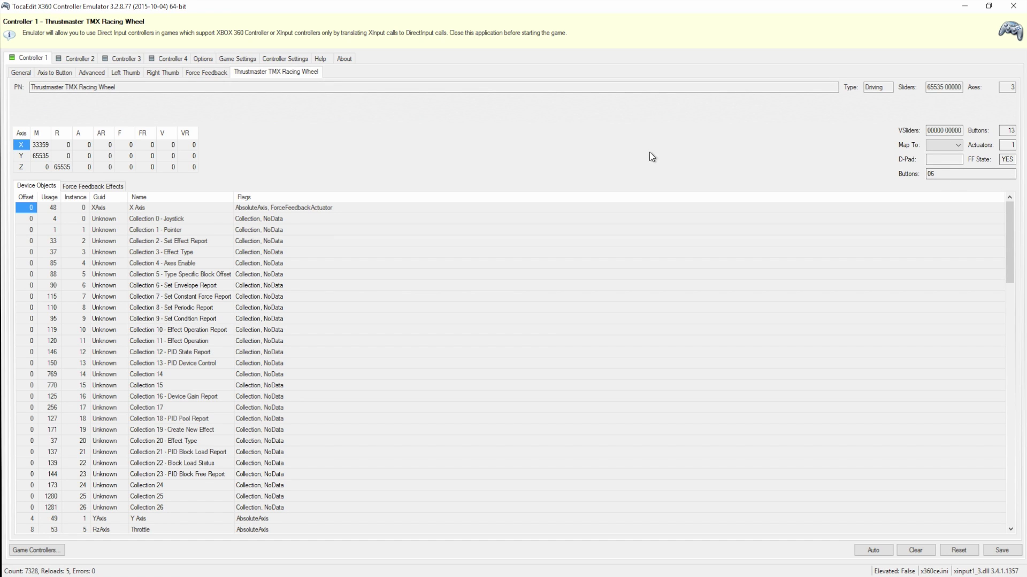
left_click(21, 72)
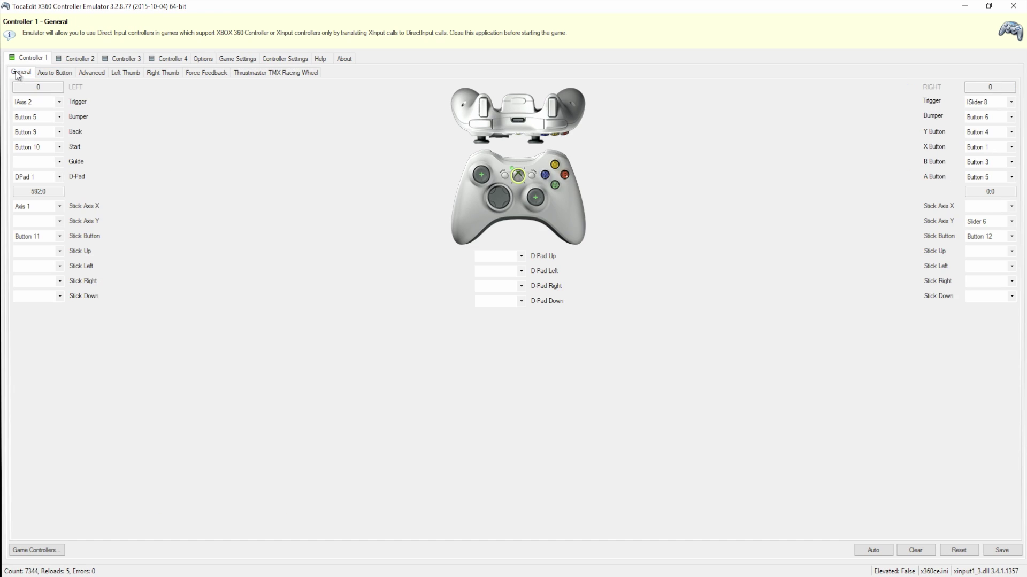
left_click(58, 117)
mouse_move(64, 154)
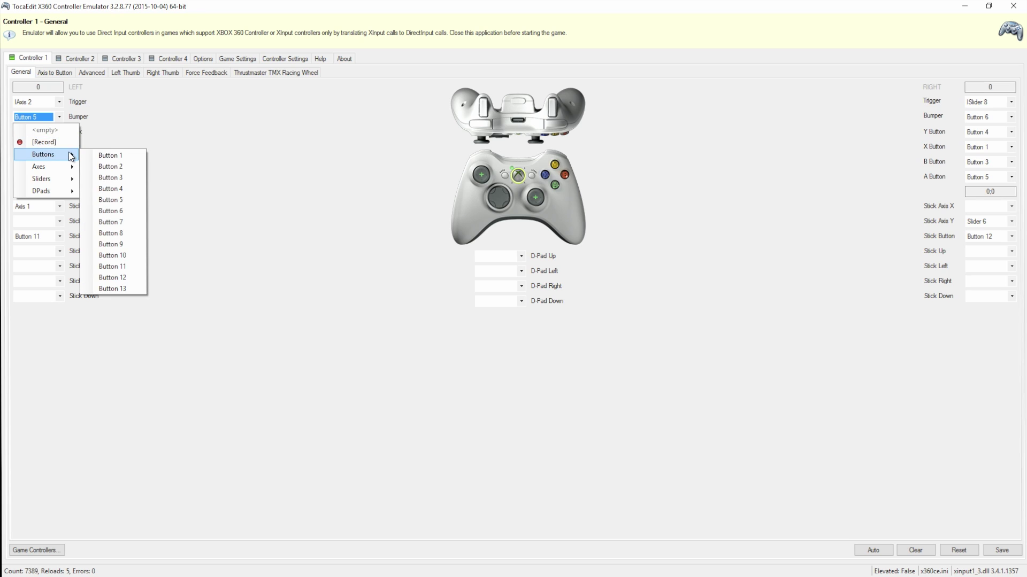
left_click(141, 213)
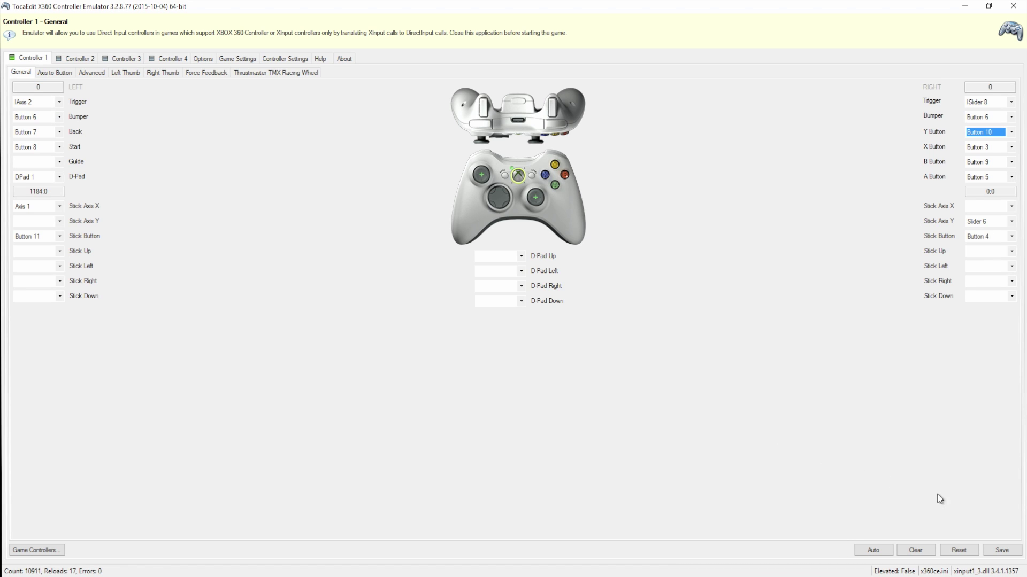
left_click(988, 547)
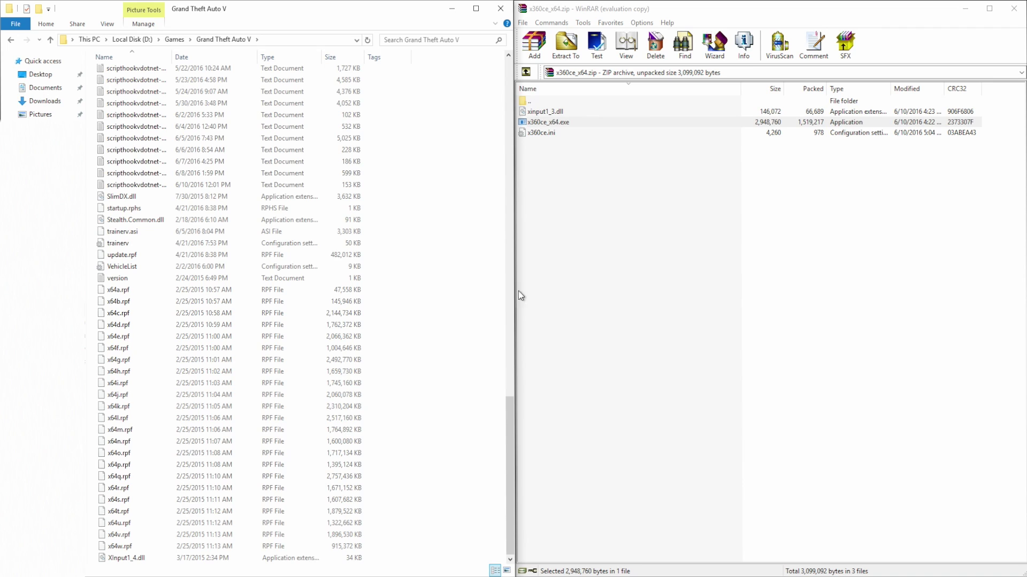
Copy xinput1_3.dll and x360ce.ini from the x360ce_x64.zip archive into the Grand Theft Auto V folder
left_click(623, 233)
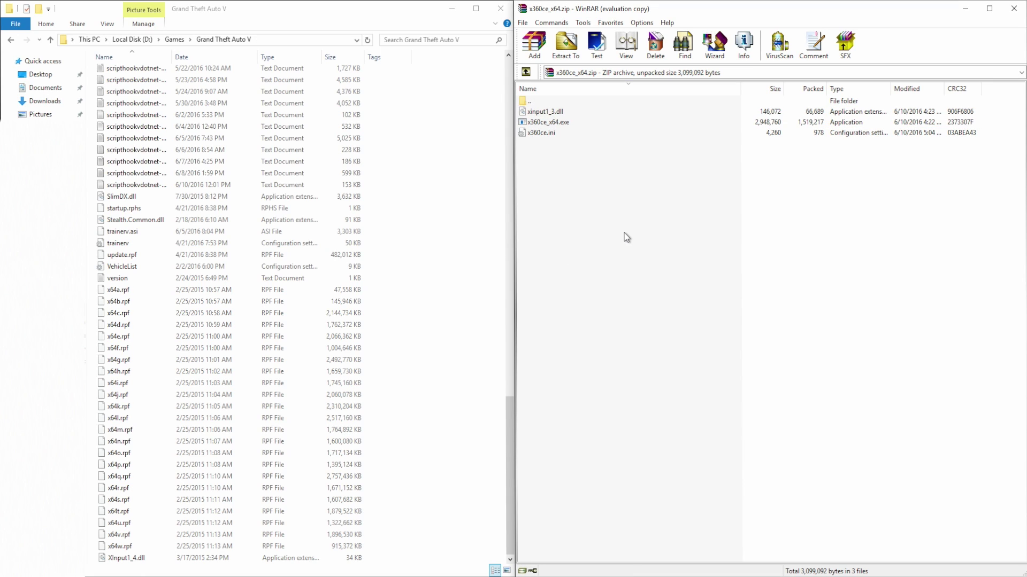
left_click(592, 114)
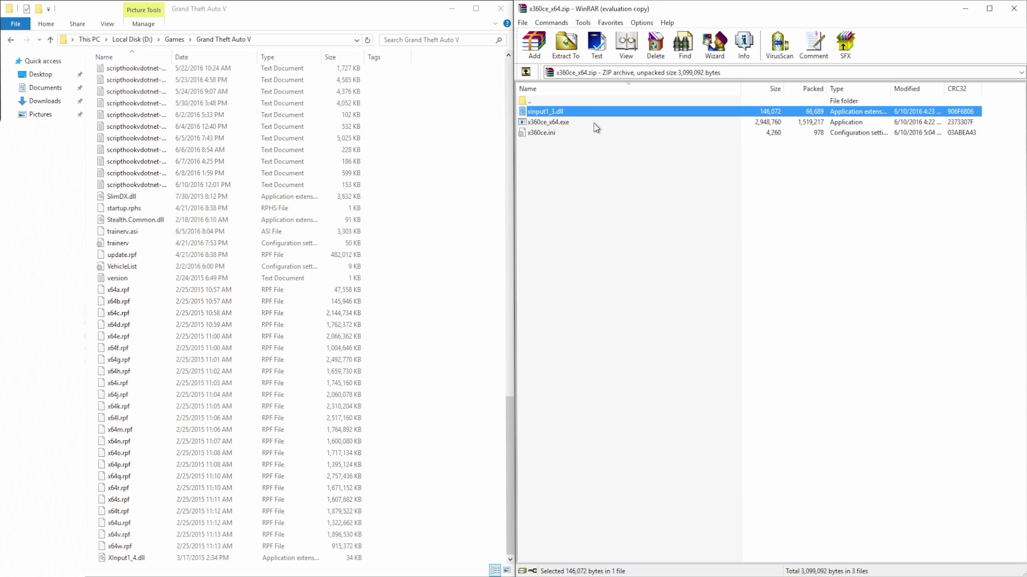
left_click(595, 133, "ctrl")
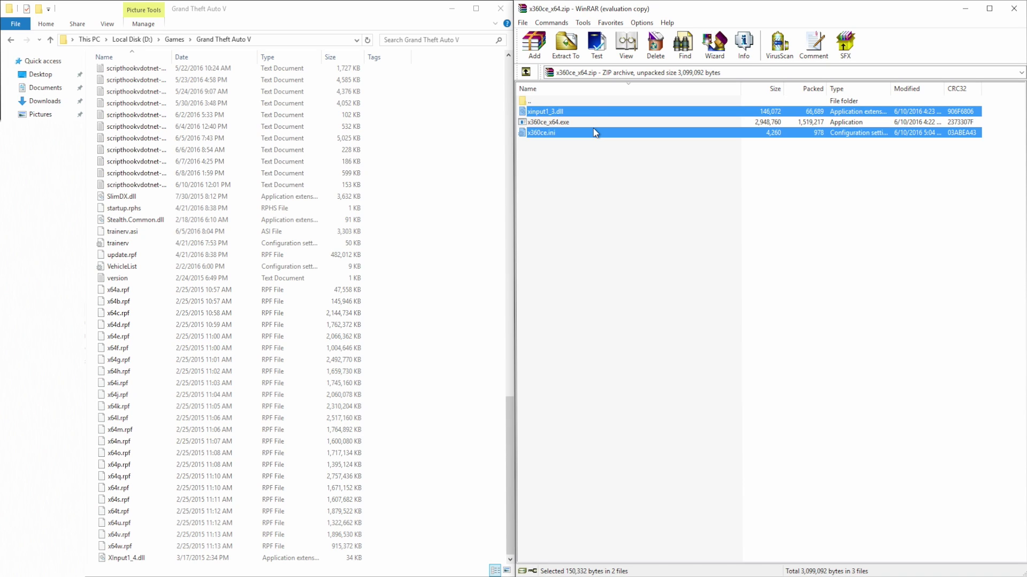
left_click_drag(593, 113, 472, 232)
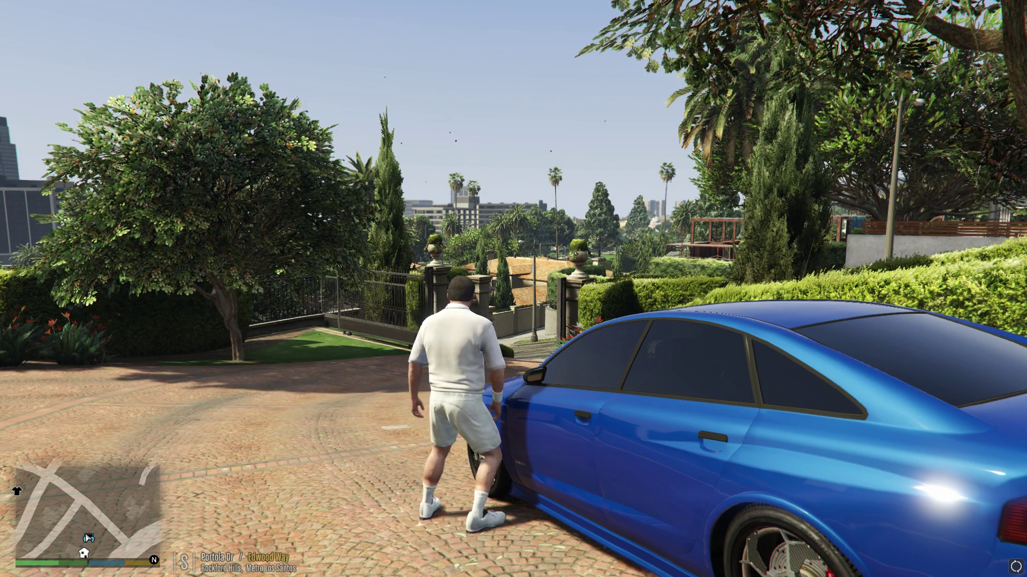
key("f")
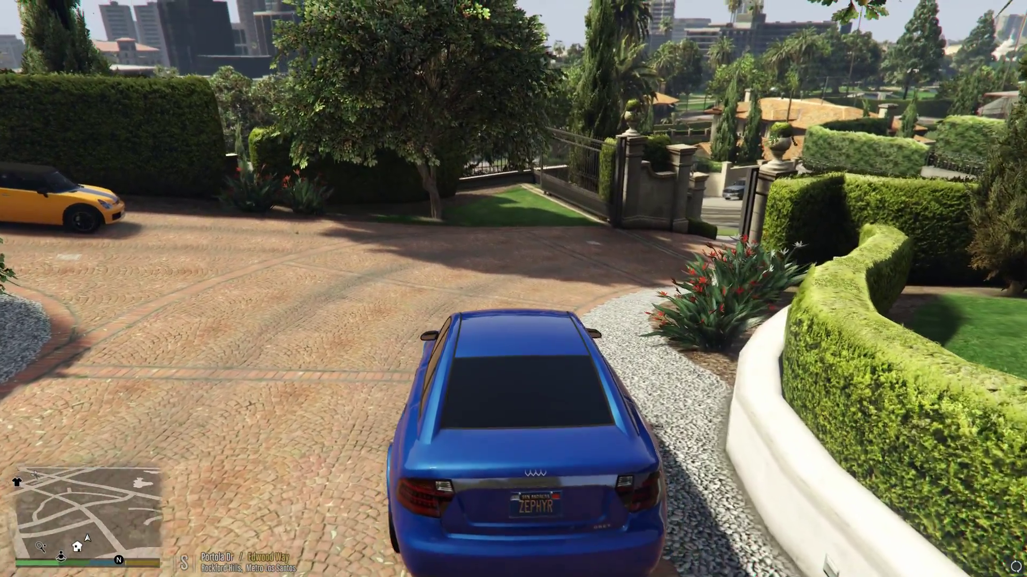
key("w")
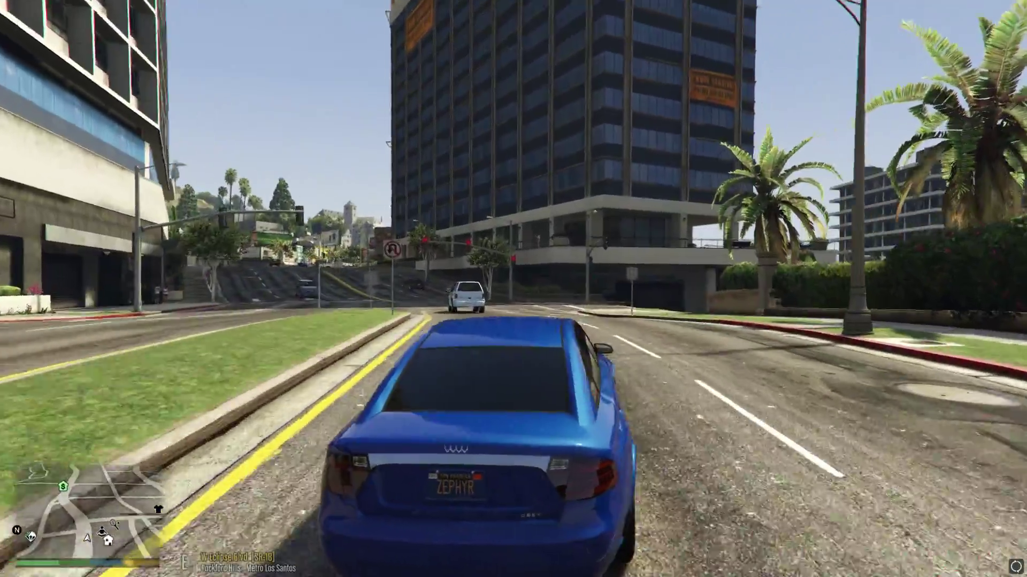
key("a")
key("a")
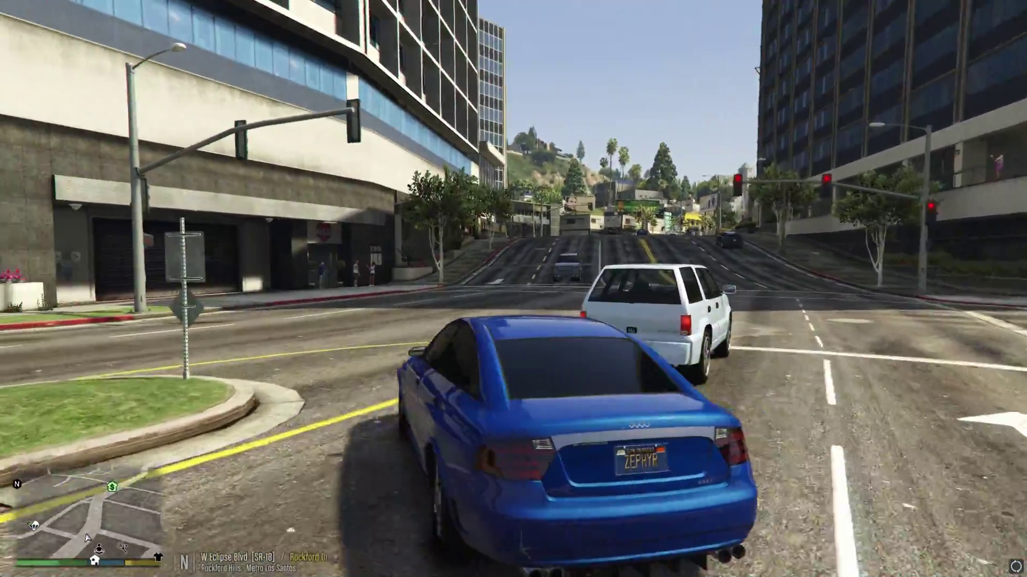
key("a")
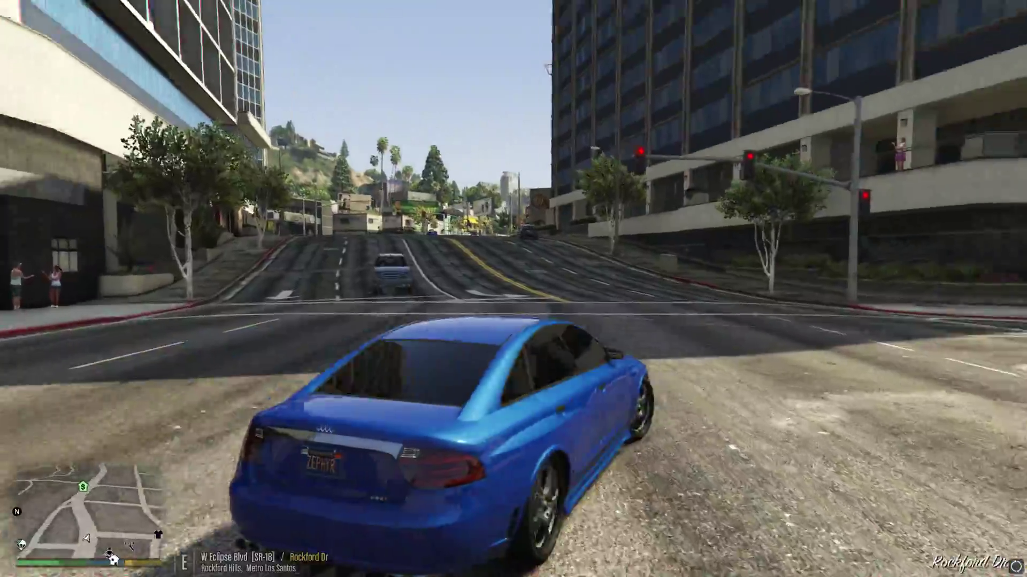
key("d")
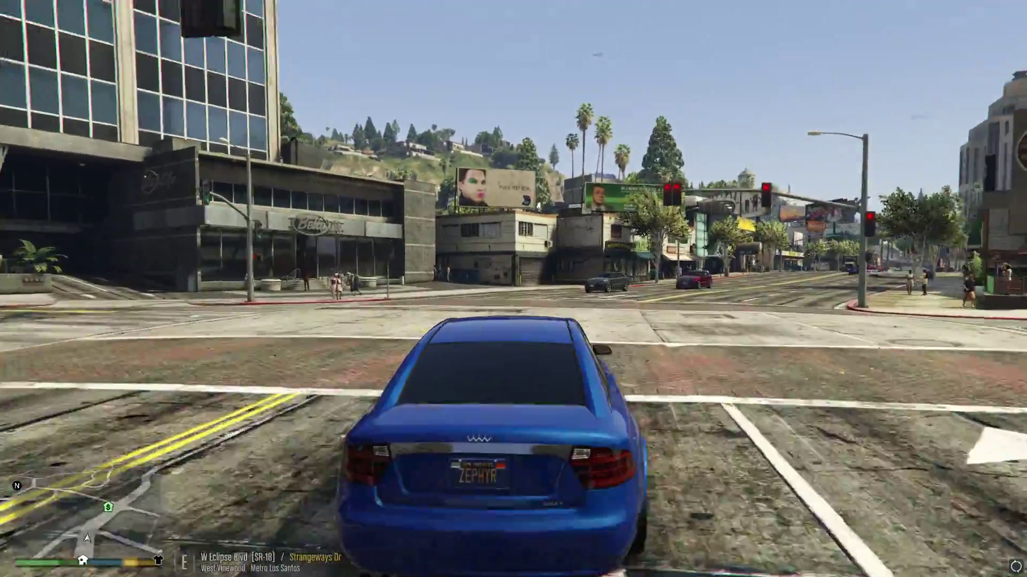
key("w")
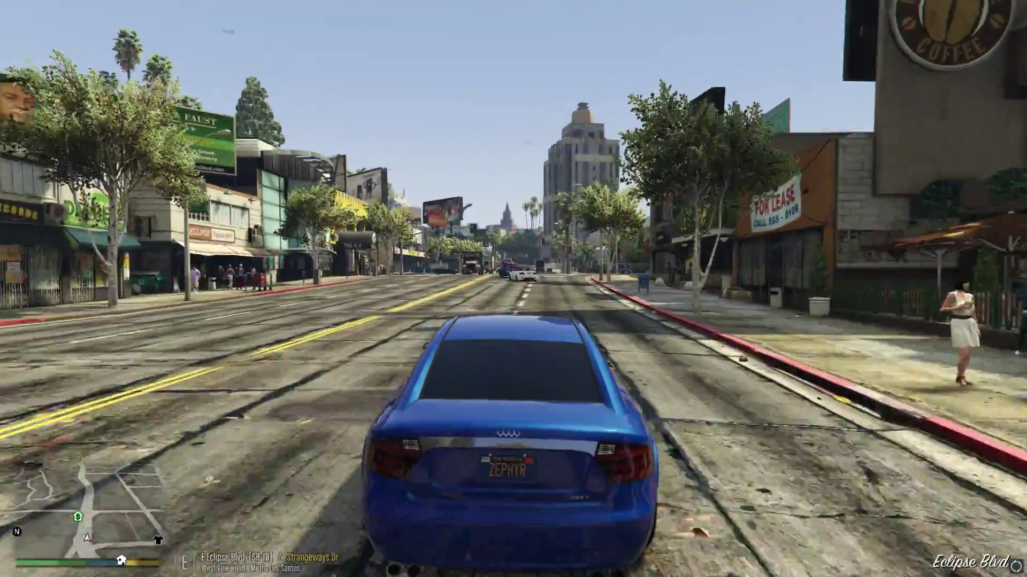
key("a")
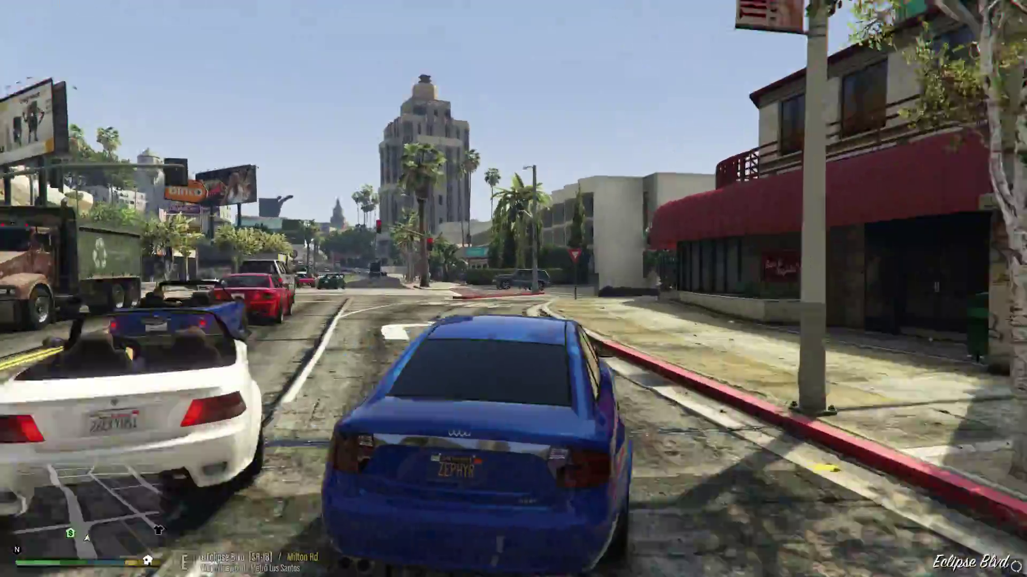
key("w")
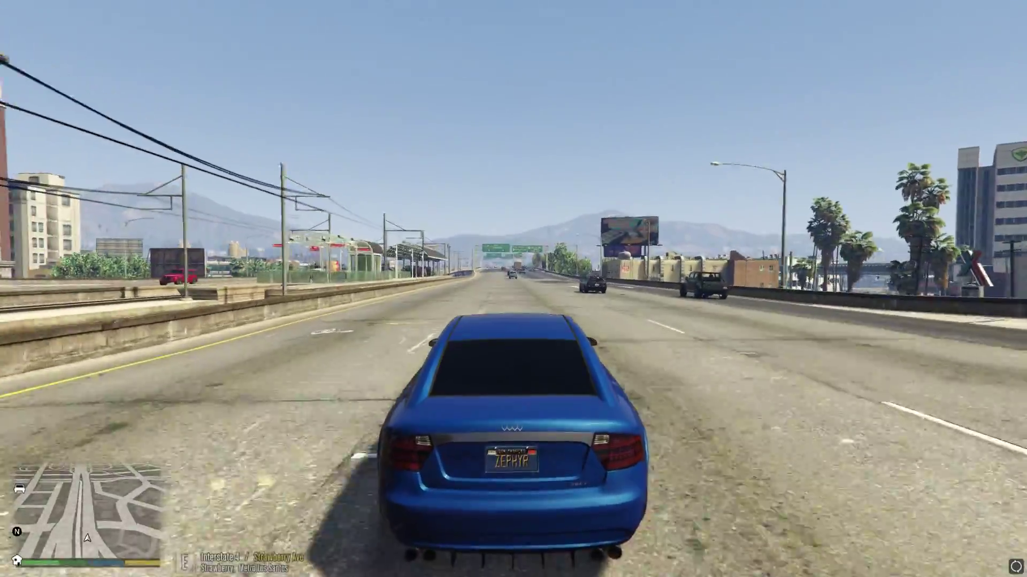
key("w")
key("w")
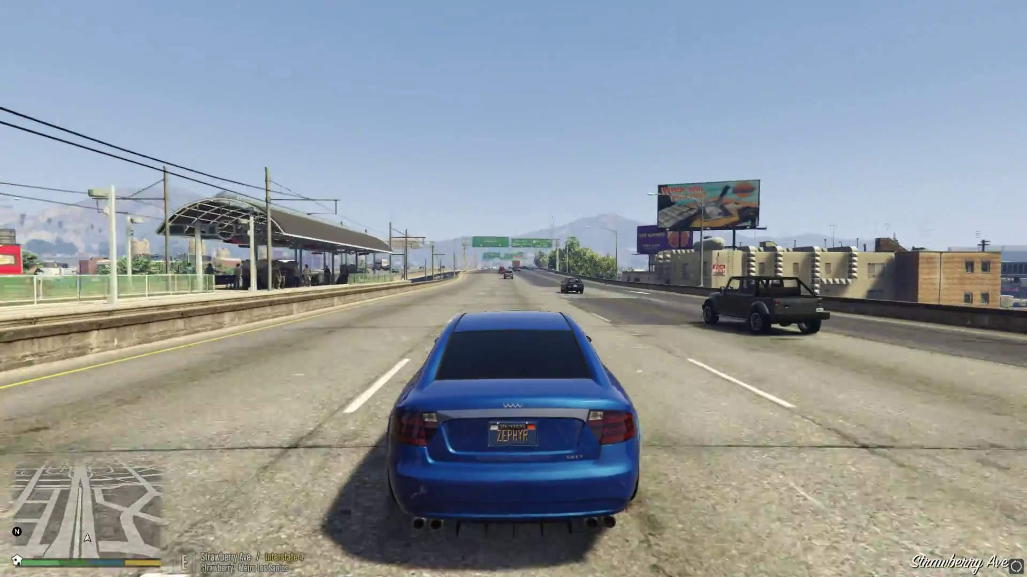
key("w")
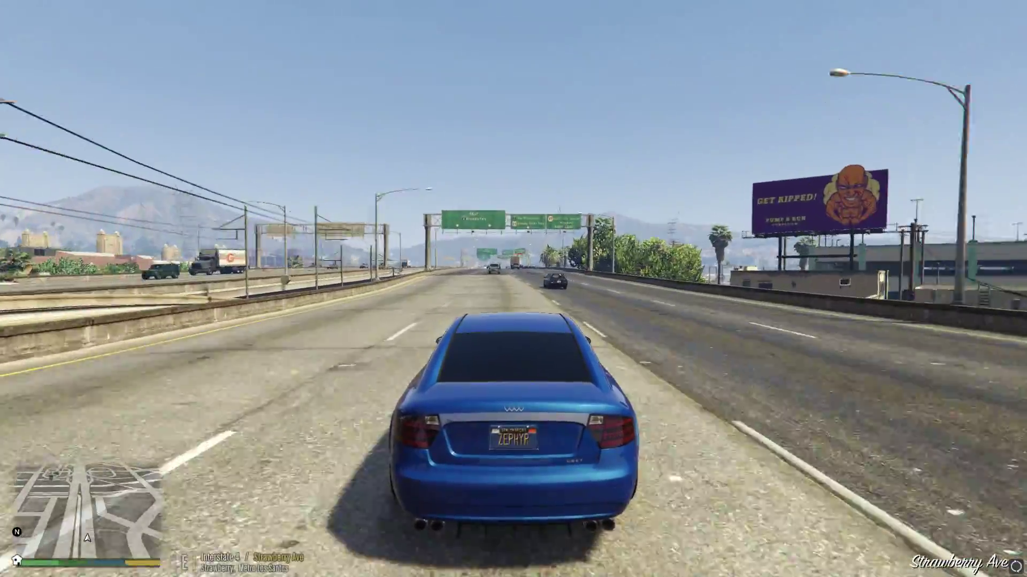
key("w")
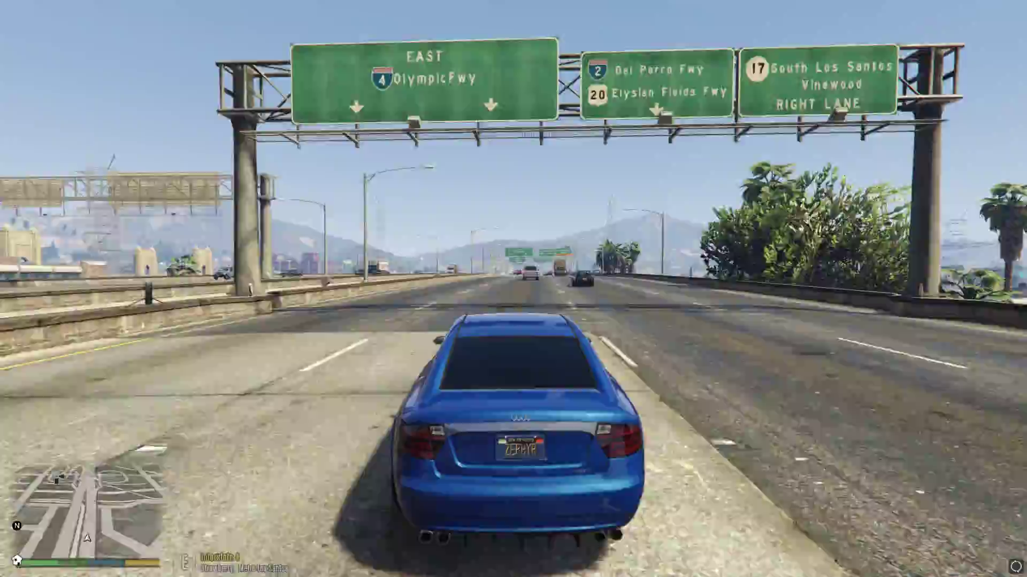
key("w")
key("a")
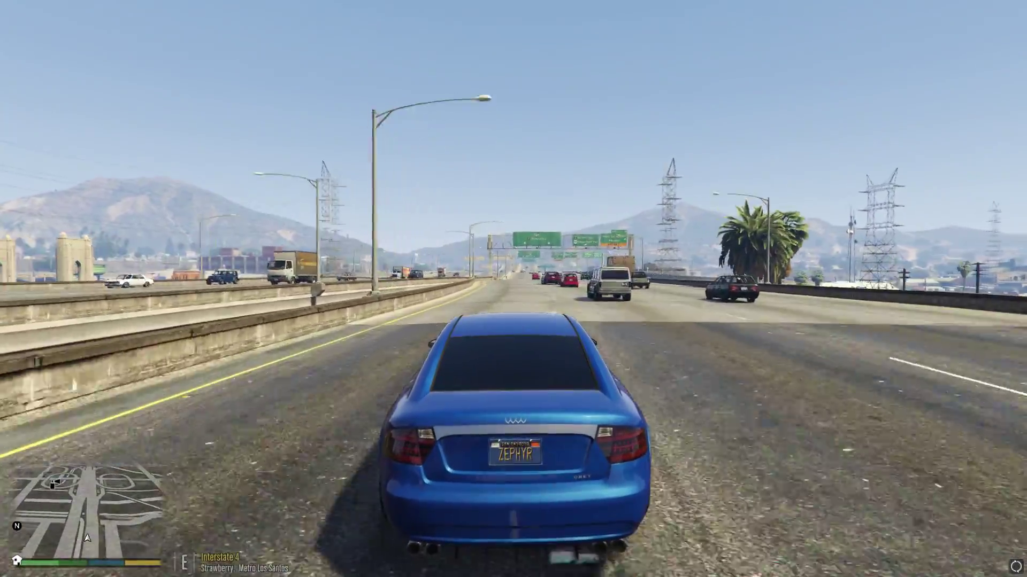
key("w")
key("w")
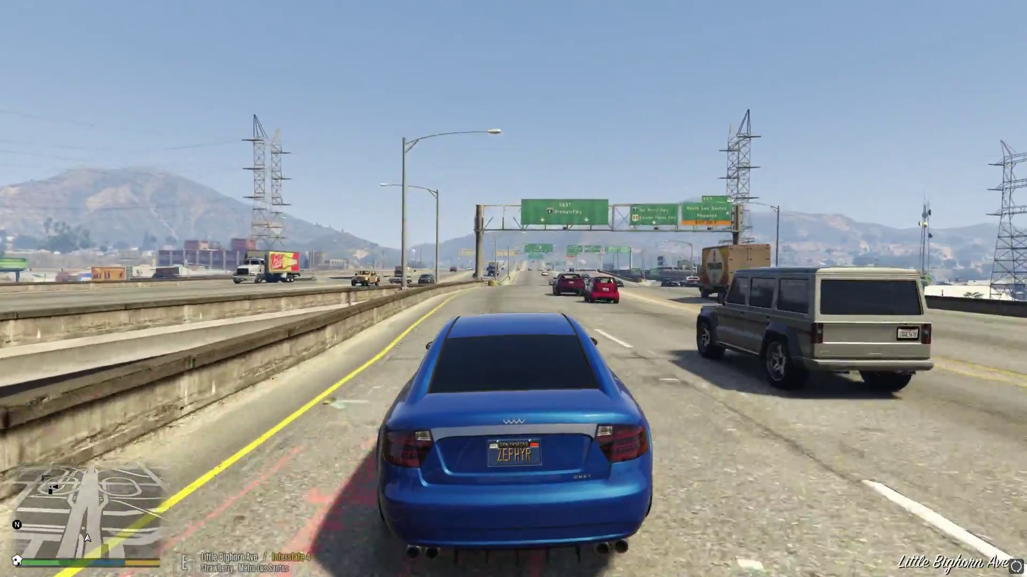
key("d")
key("w")
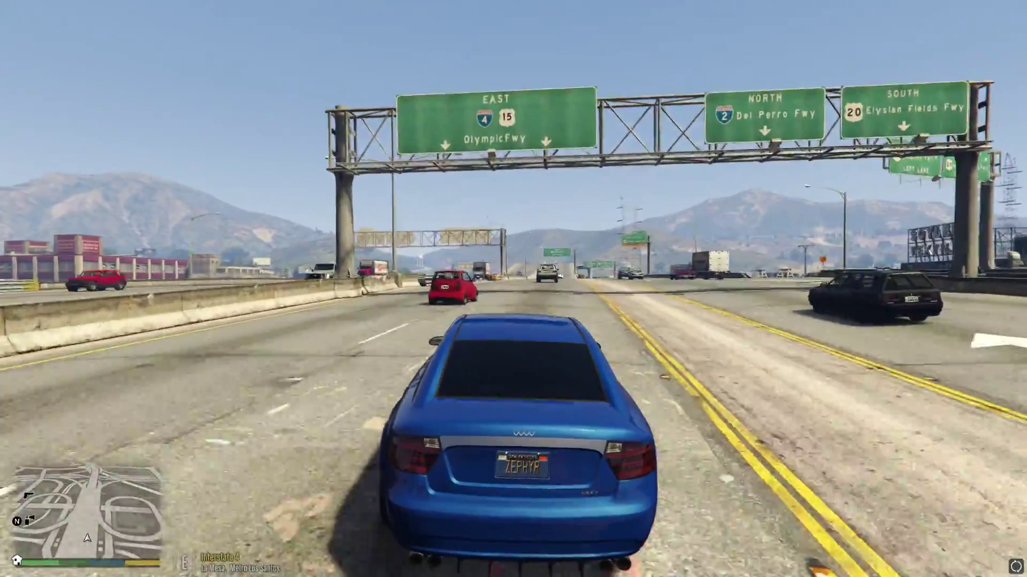
key("a")
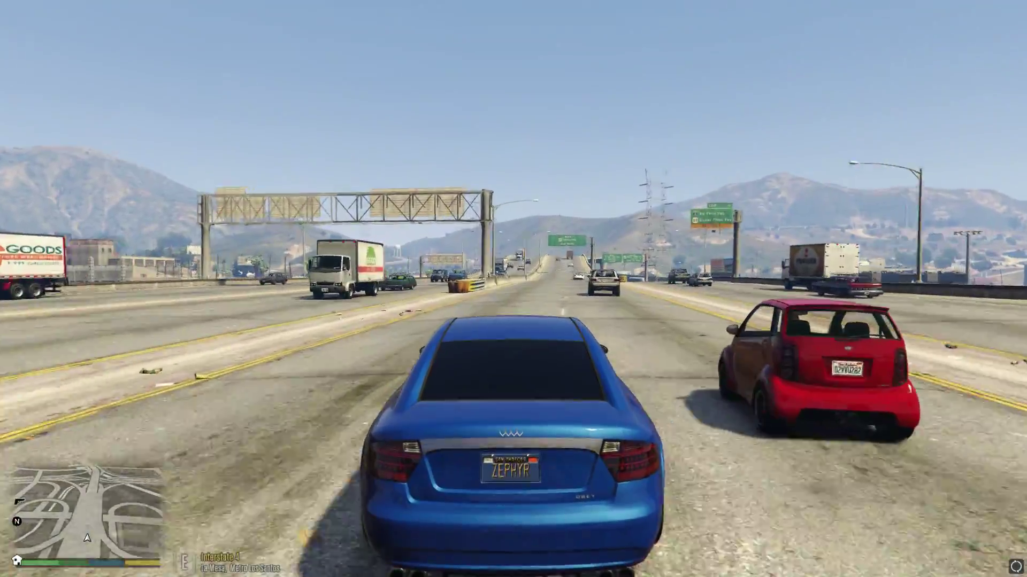
key("w")
key("a")
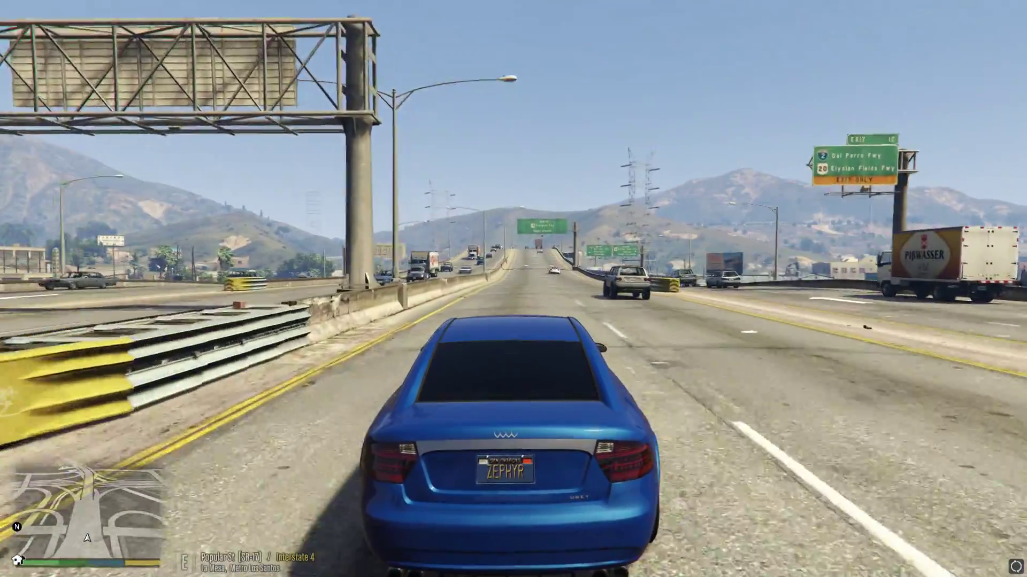
key("w")
key("w")
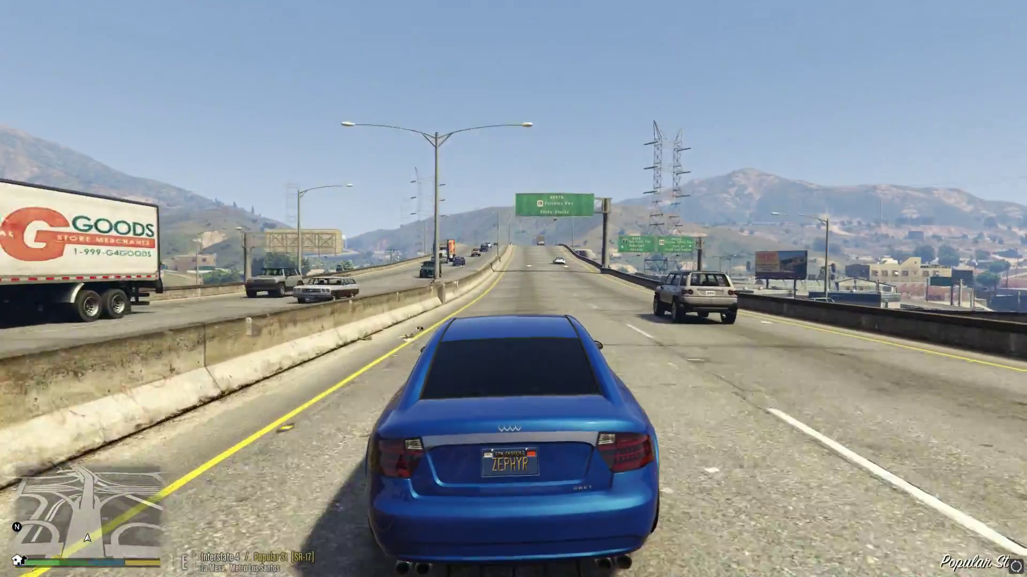